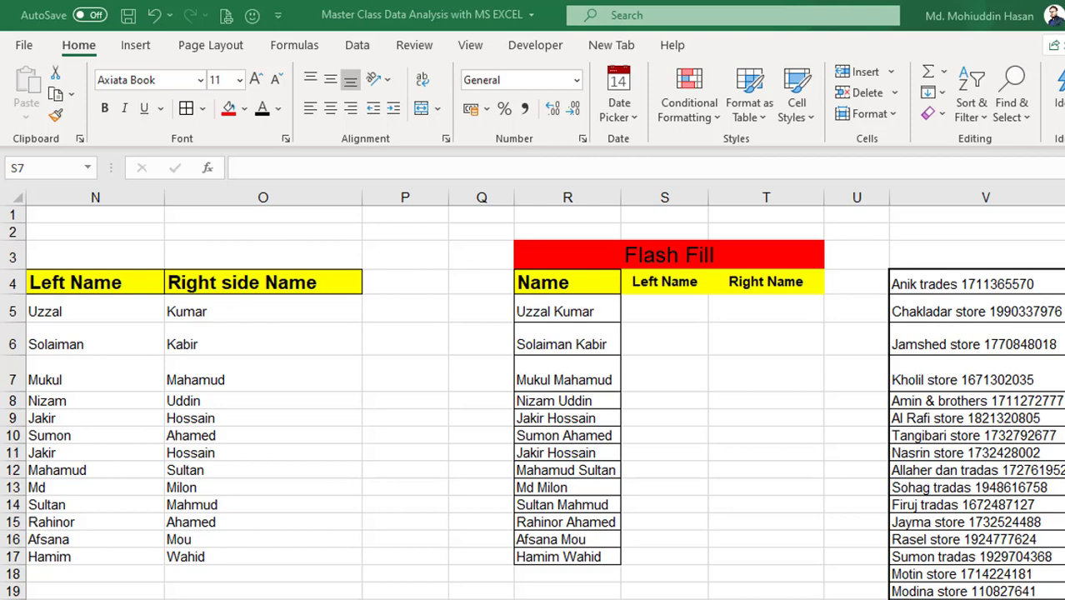
# - Review the full names in the Flash Fill table's Name column
pyautogui.hscroll(-2, 678, 497)
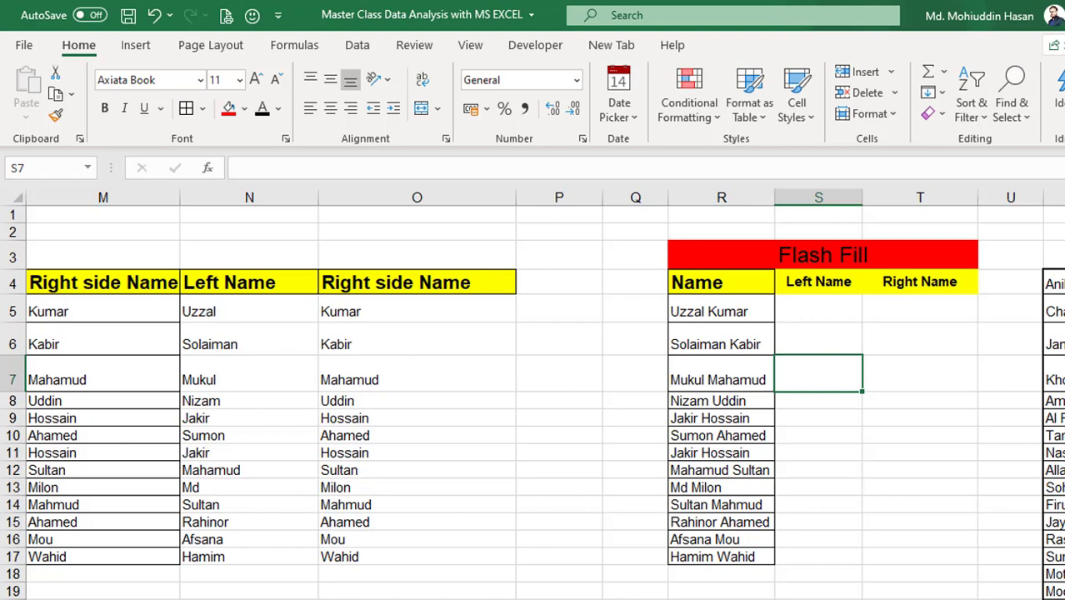
pyautogui.hscroll(2, 692, 475)
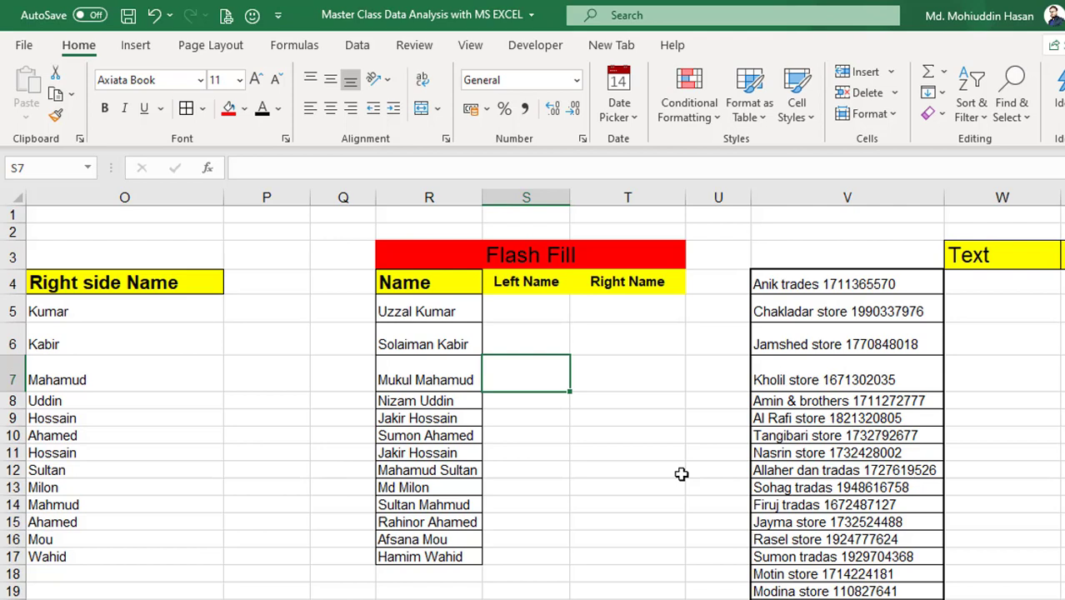
pyautogui.click(424, 305)
pyautogui.click(434, 344)
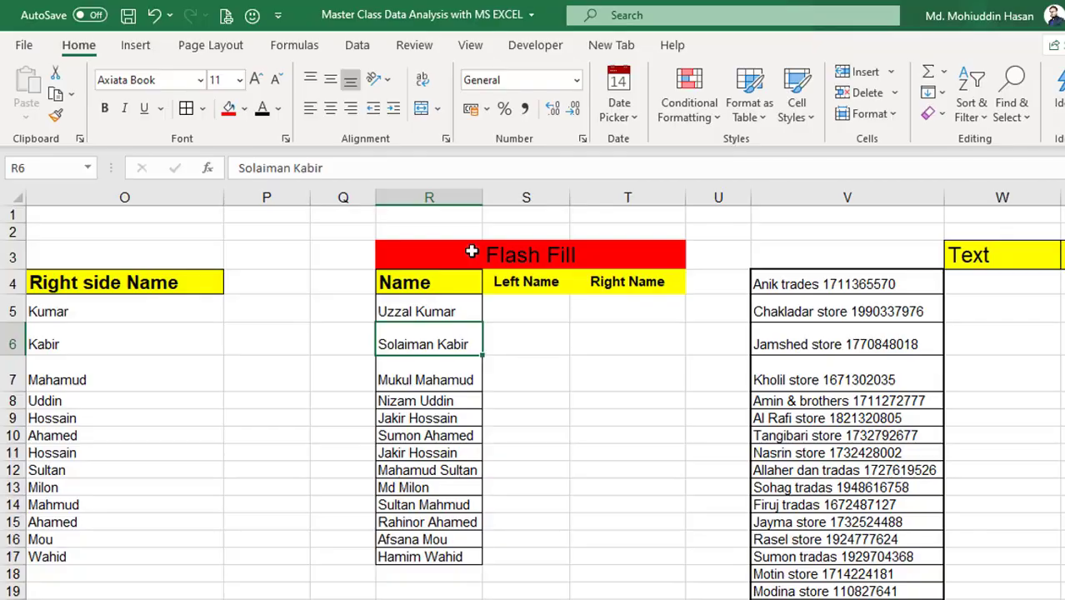
# - Apply Thick Outside Borders to the merged title cell R3, then select S5
pyautogui.click(472, 252)
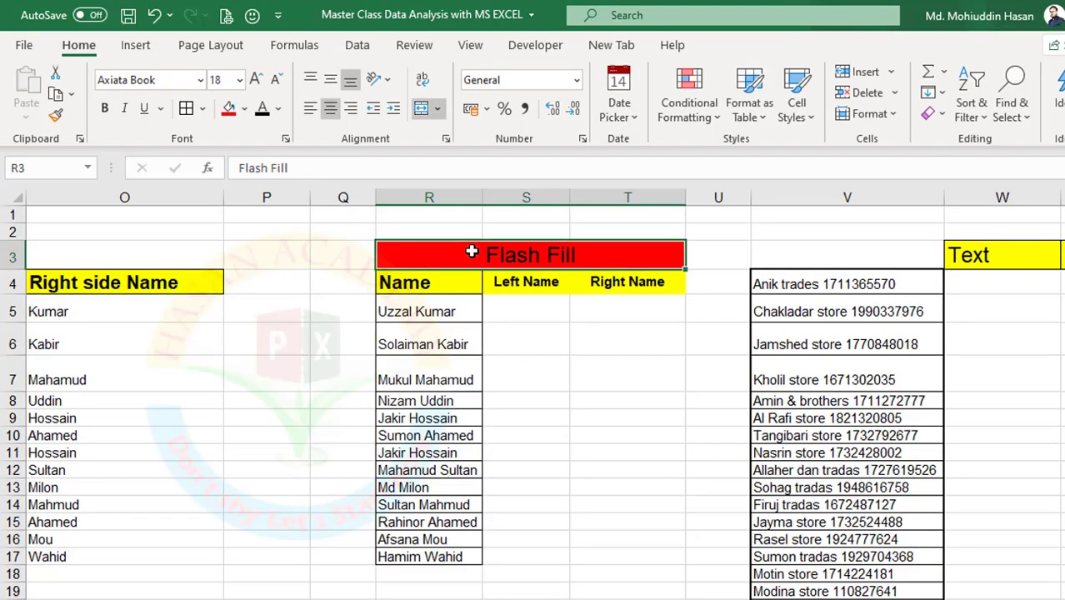
pyautogui.click(201, 108)
pyautogui.click(234, 342)
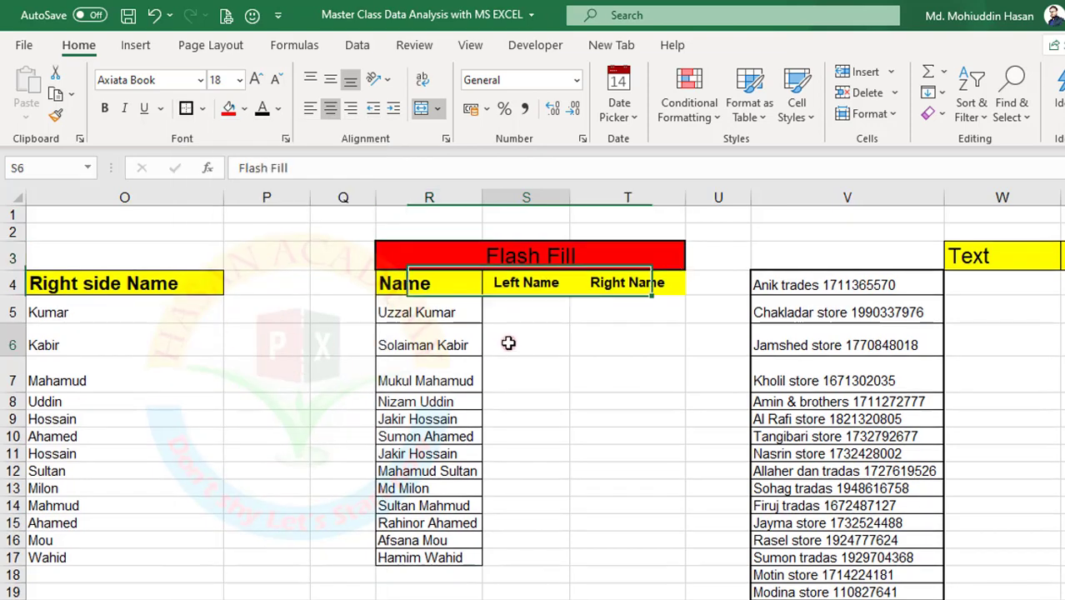
pyautogui.click(508, 345)
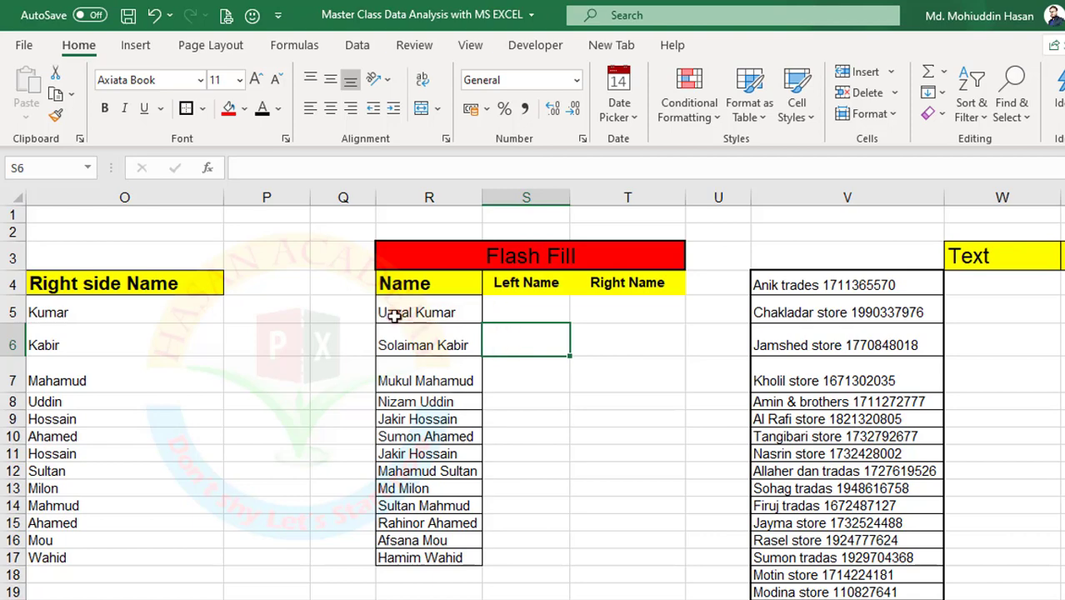
pyautogui.click(519, 308)
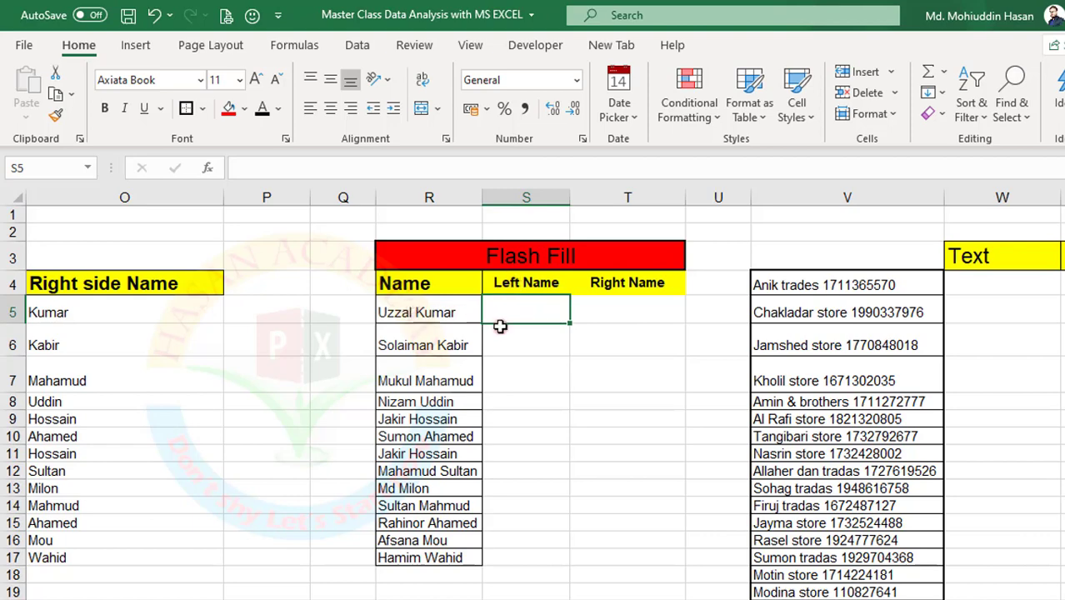
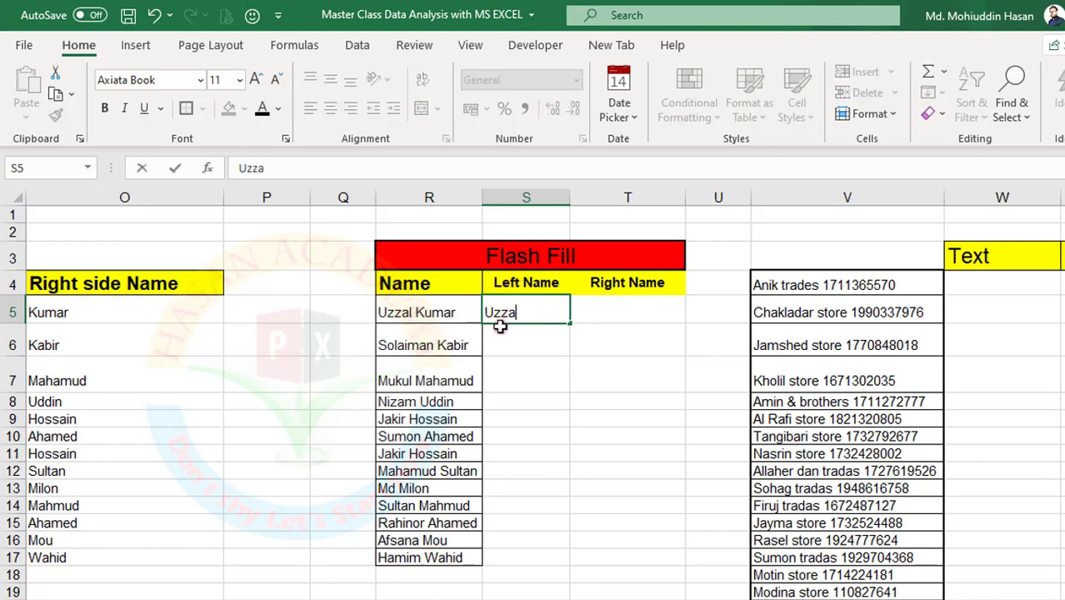
# - Enter the first person's first name in S5 as an example, then Flash Fill the rest with Ctrl+E
pyautogui.press('Return')
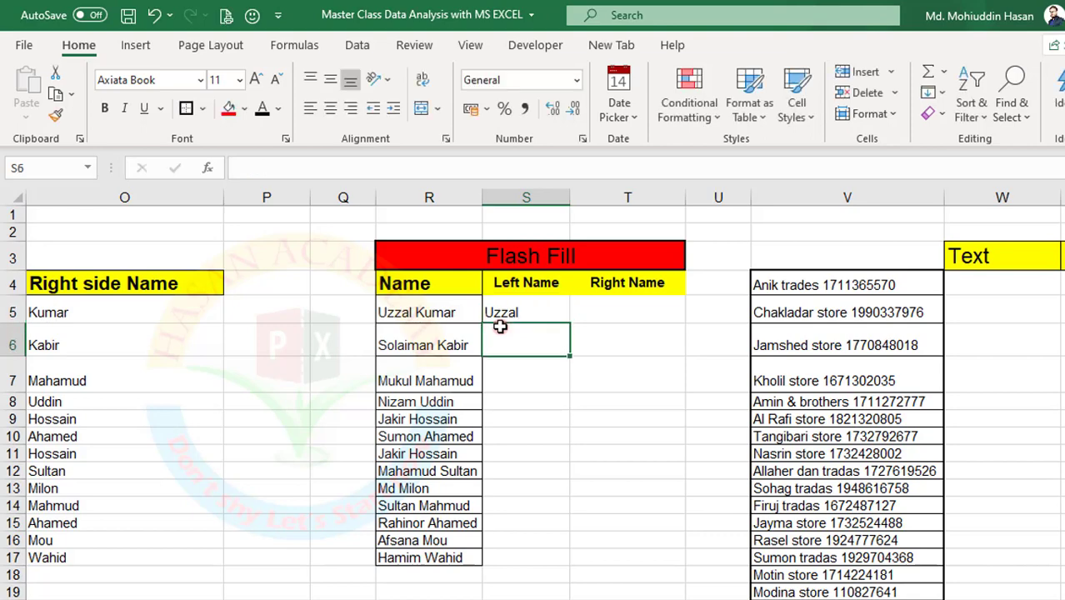
pyautogui.hotkey('ctrl', 'e')
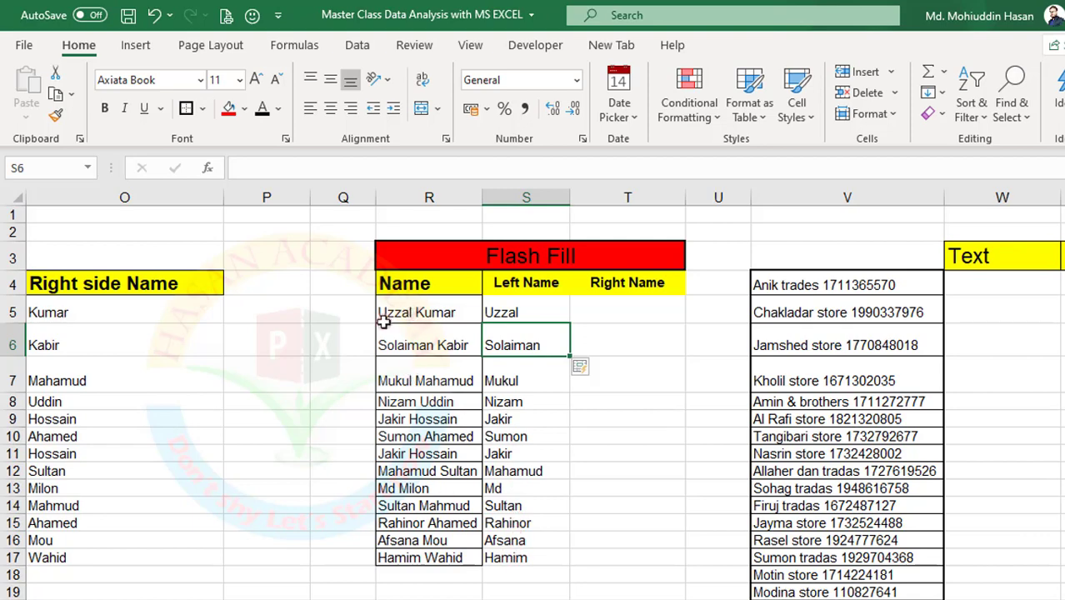
pyautogui.click(646, 310)
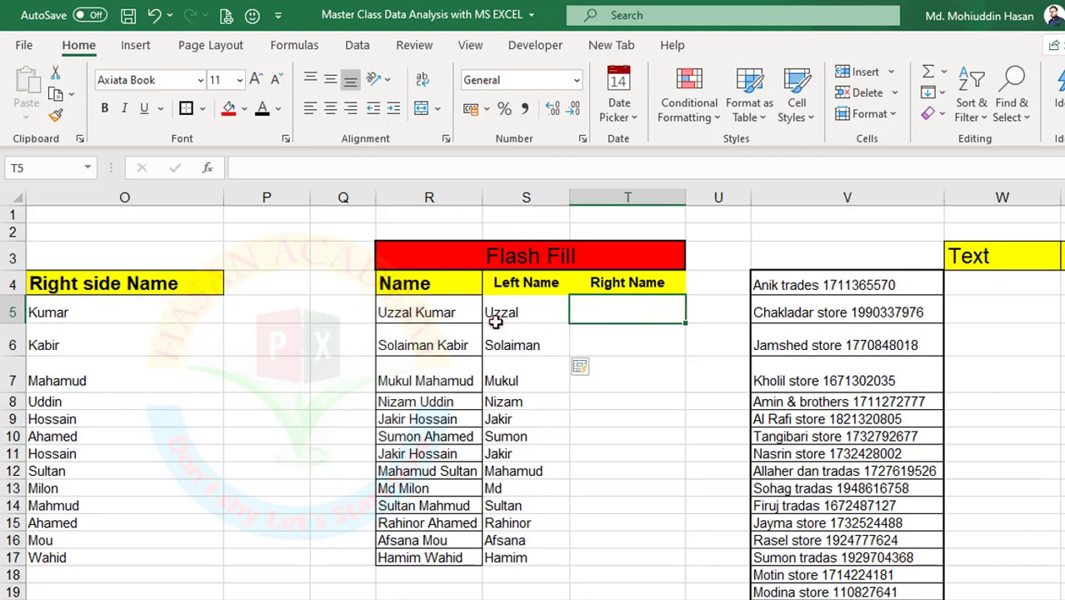
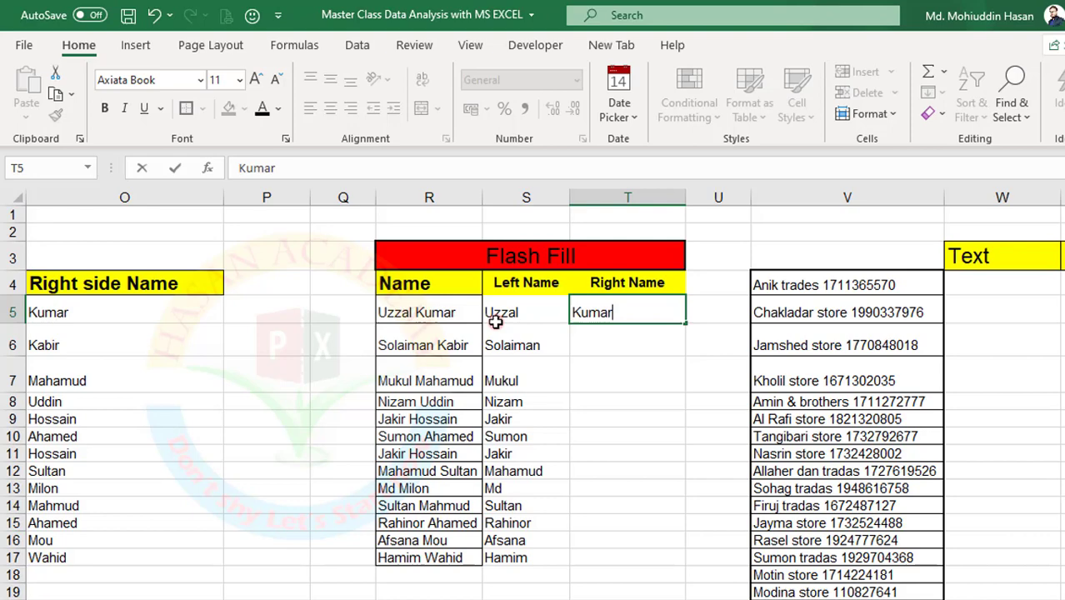
# - Enter the first person's last name in T5 as an example, then Flash Fill the rest with Ctrl+E
pyautogui.press('Return')
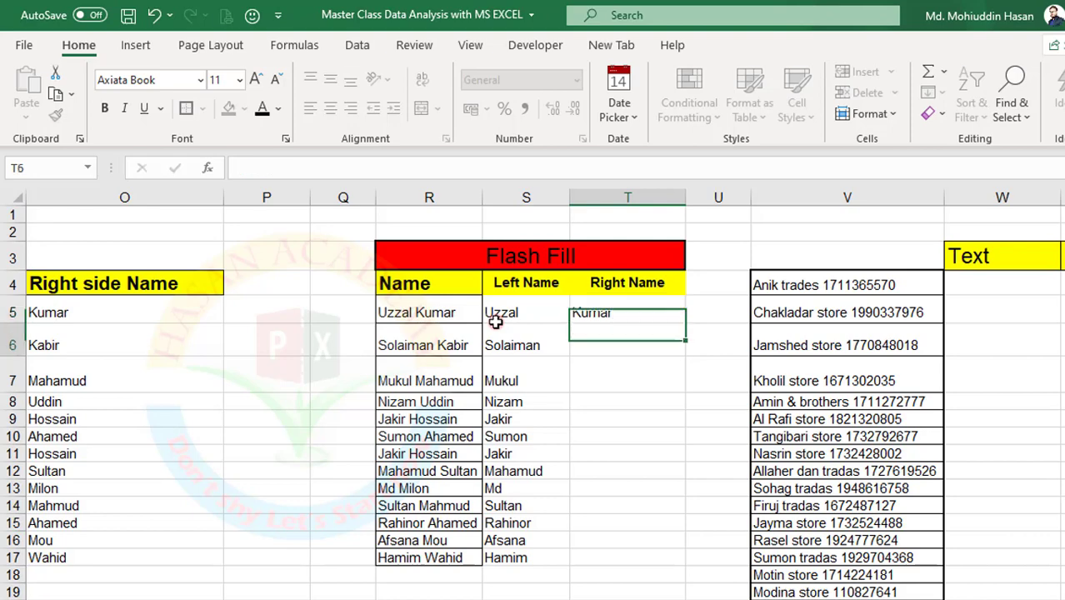
pyautogui.hotkey('ctrl', 'e')
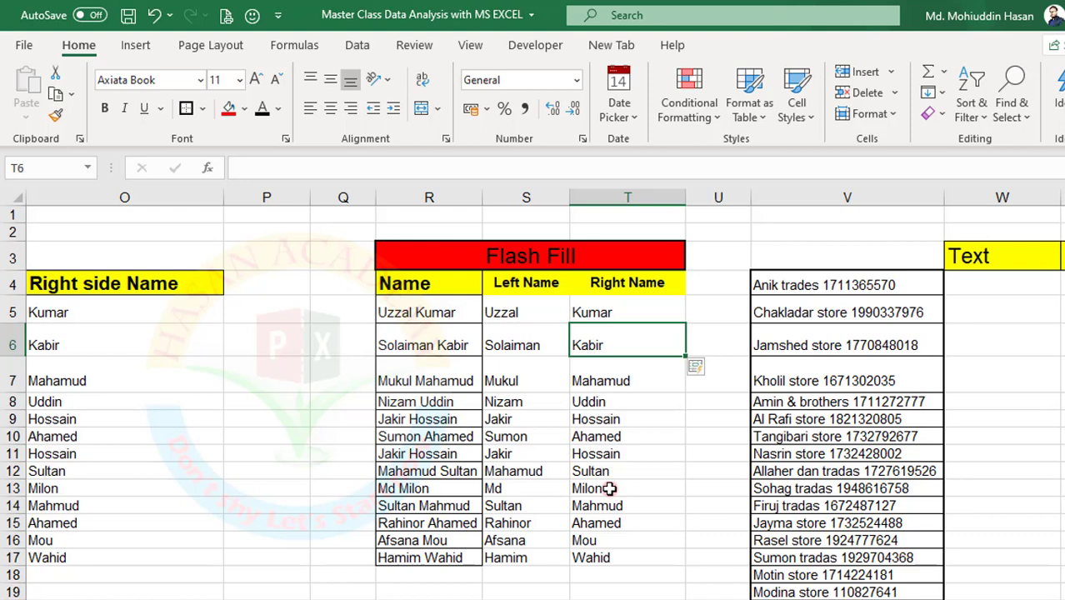
pyautogui.click(791, 285)
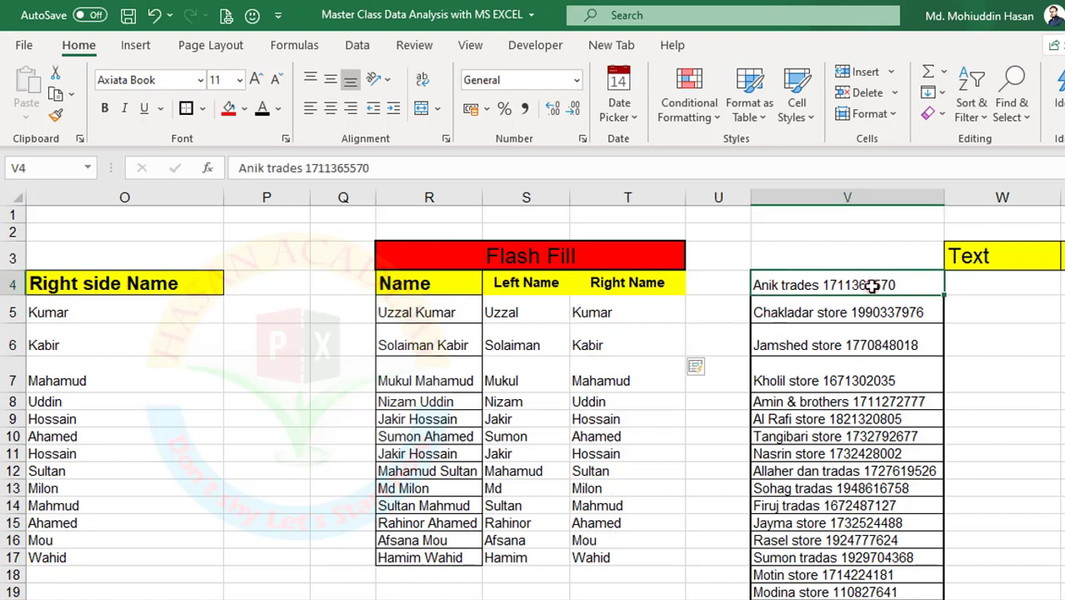
# - Type 'Anik Trades' in W4, then Flash Fill the remaining store names through Bacco Store
pyautogui.click(986, 290)
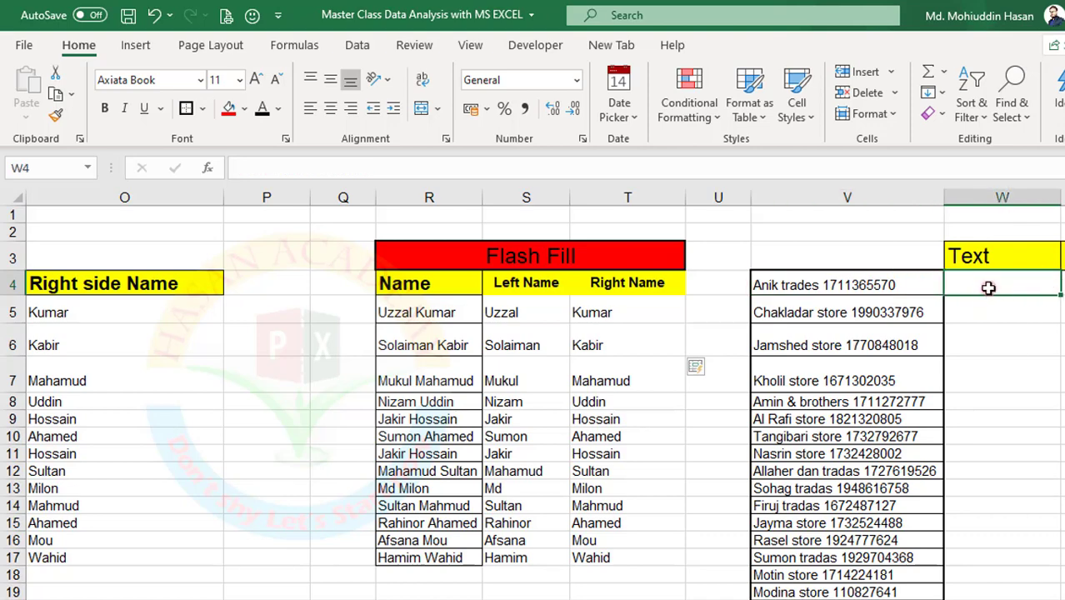
pyautogui.write('An')
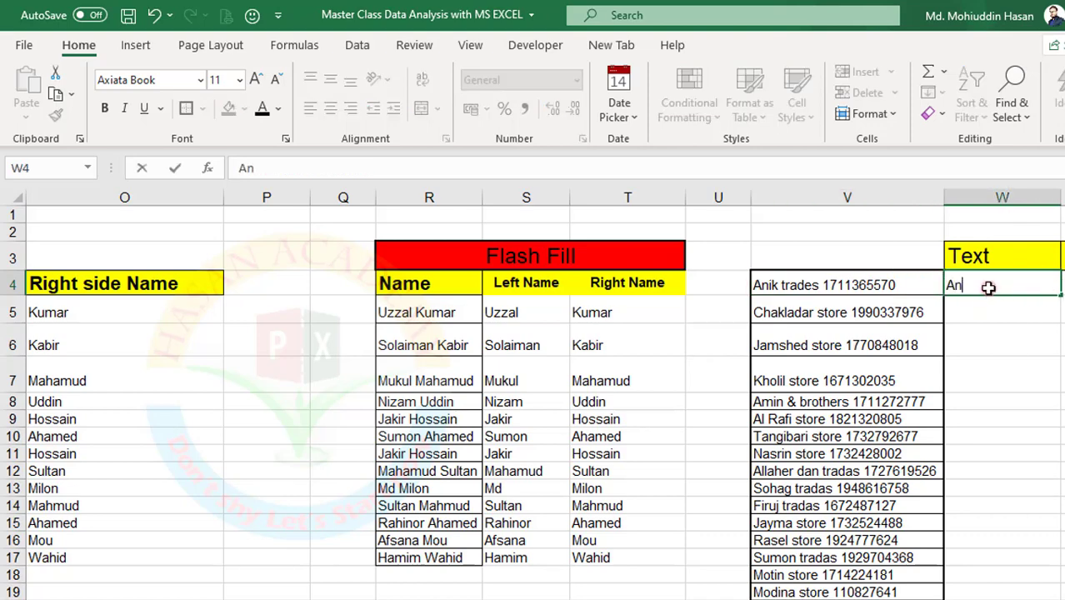
pyautogui.write('ik')
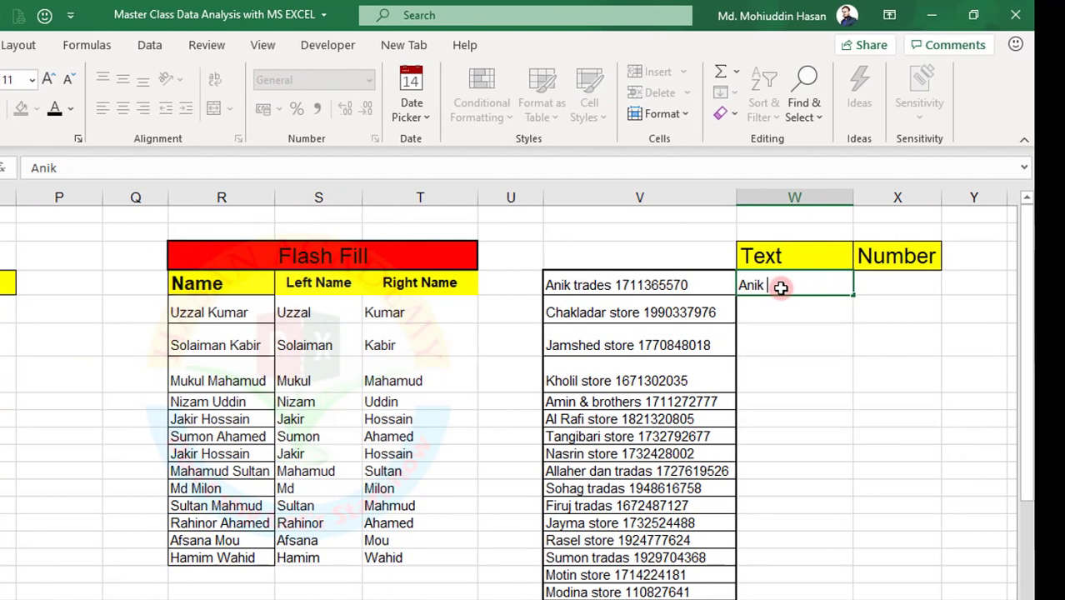
pyautogui.write(' Tr')
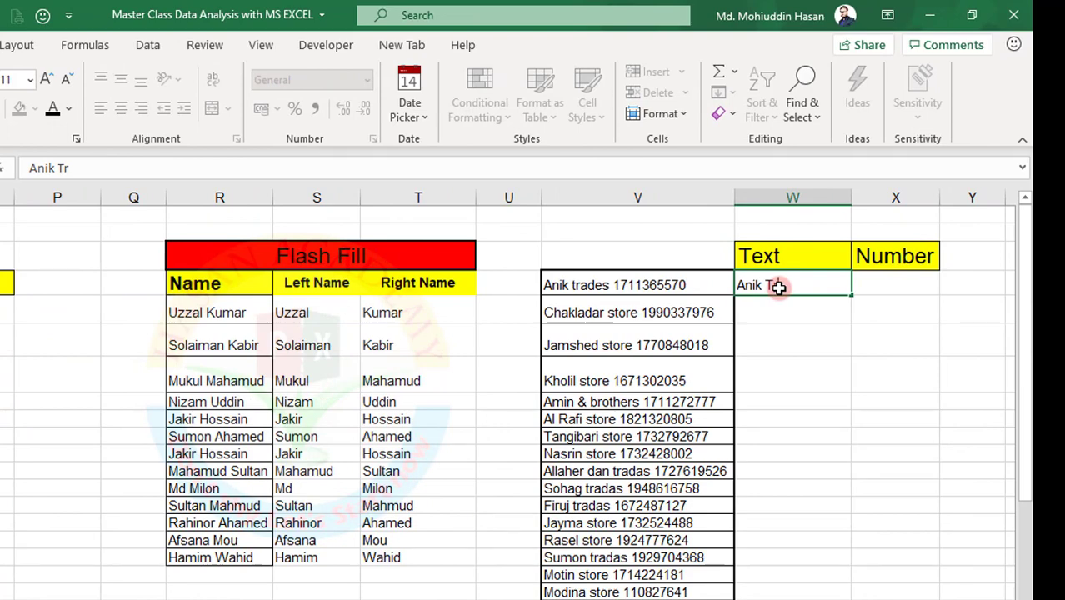
pyautogui.write('ades')
pyautogui.press('Return')
pyautogui.hotkey('ctrl', 'e')
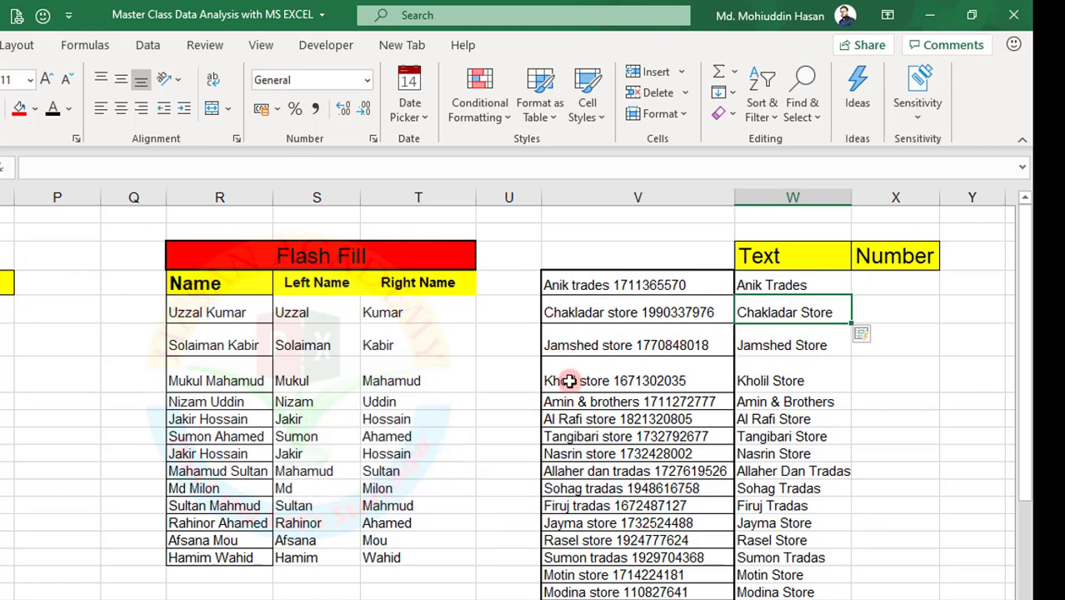
pyautogui.scroll(-5, 824, 471)
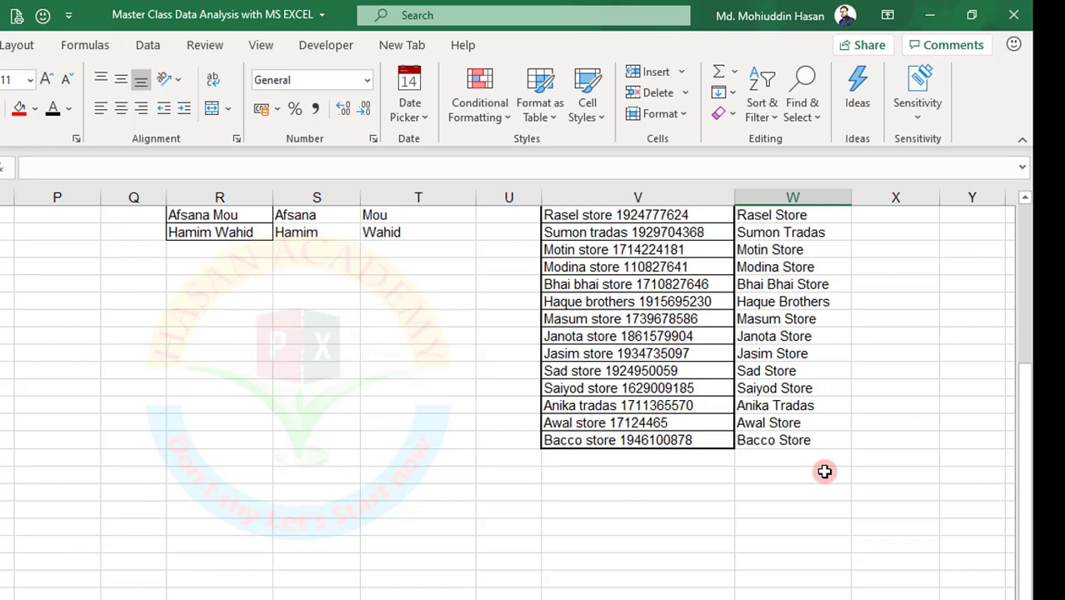
pyautogui.scroll(6, 823, 471)
pyautogui.click(863, 278)
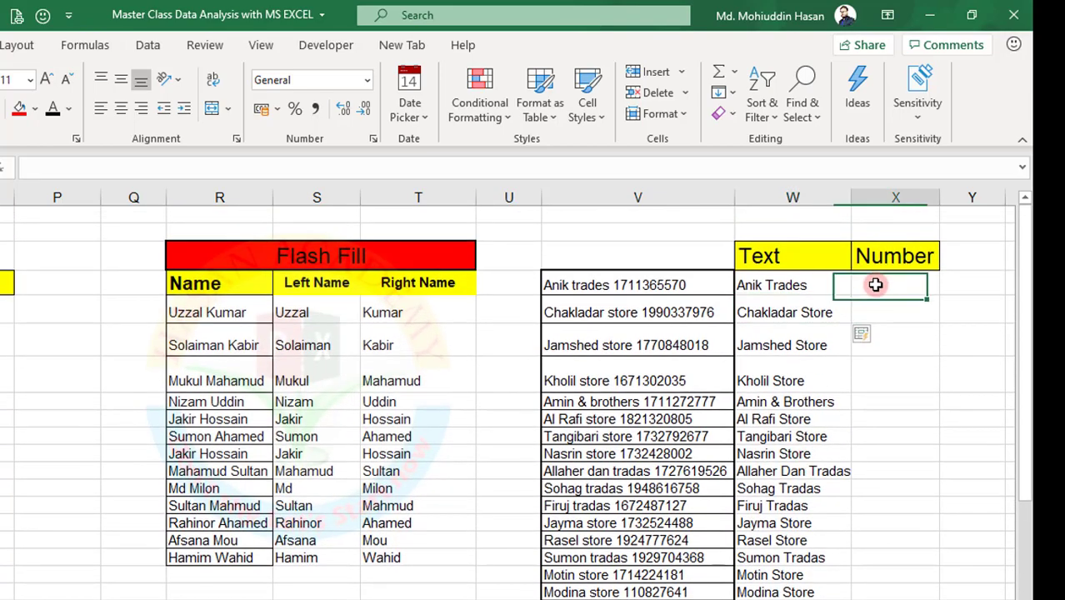
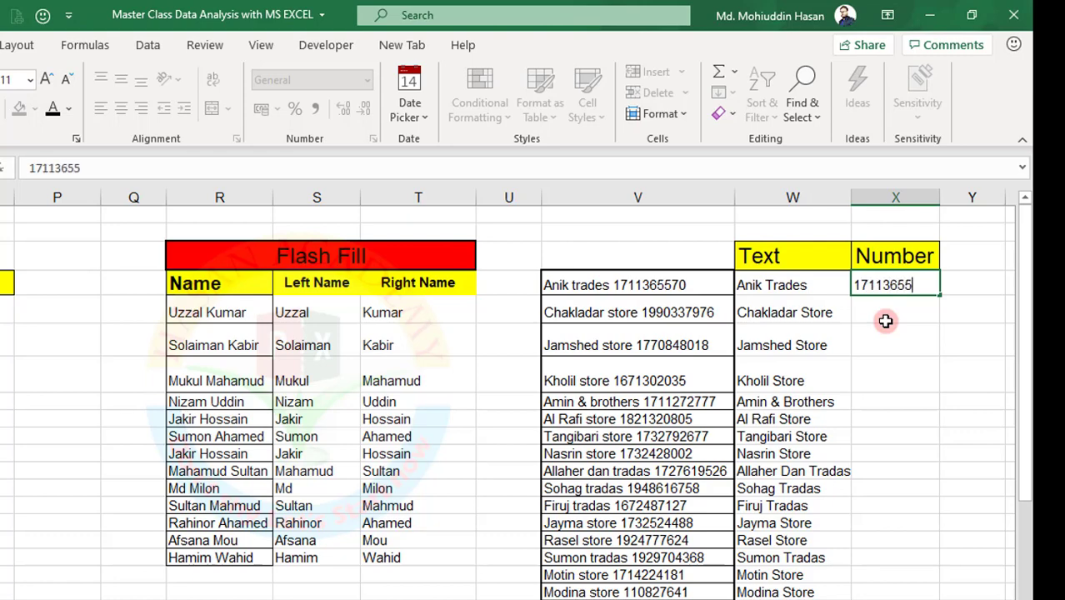
# - Enter Anik Trades' phone number in X4, then Flash Fill the remaining stores' phone numbers
pyautogui.press('Return')
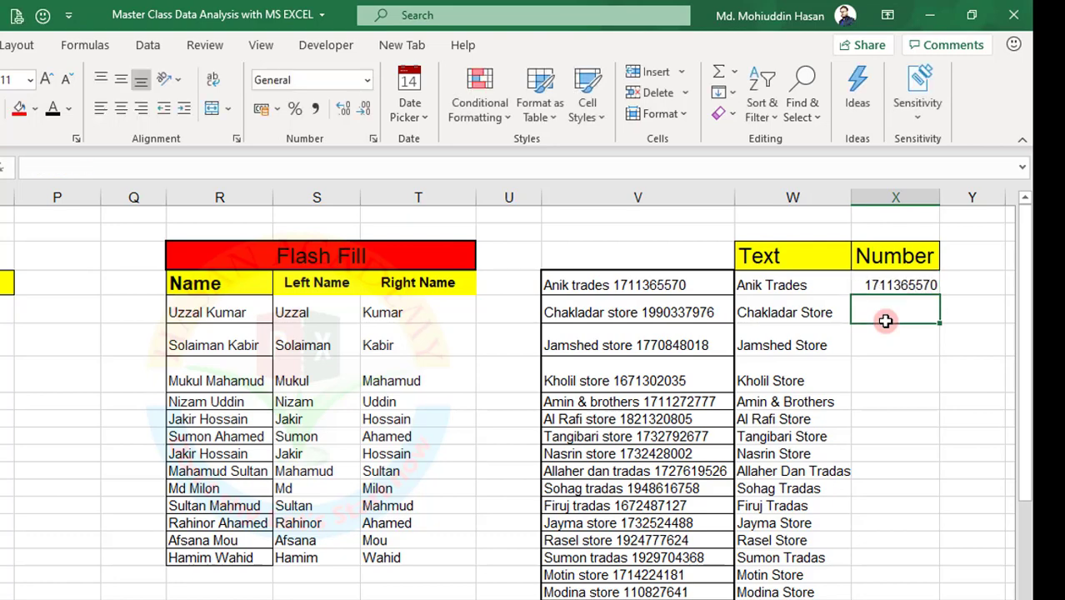
pyautogui.hotkey('ctrl', 'e')
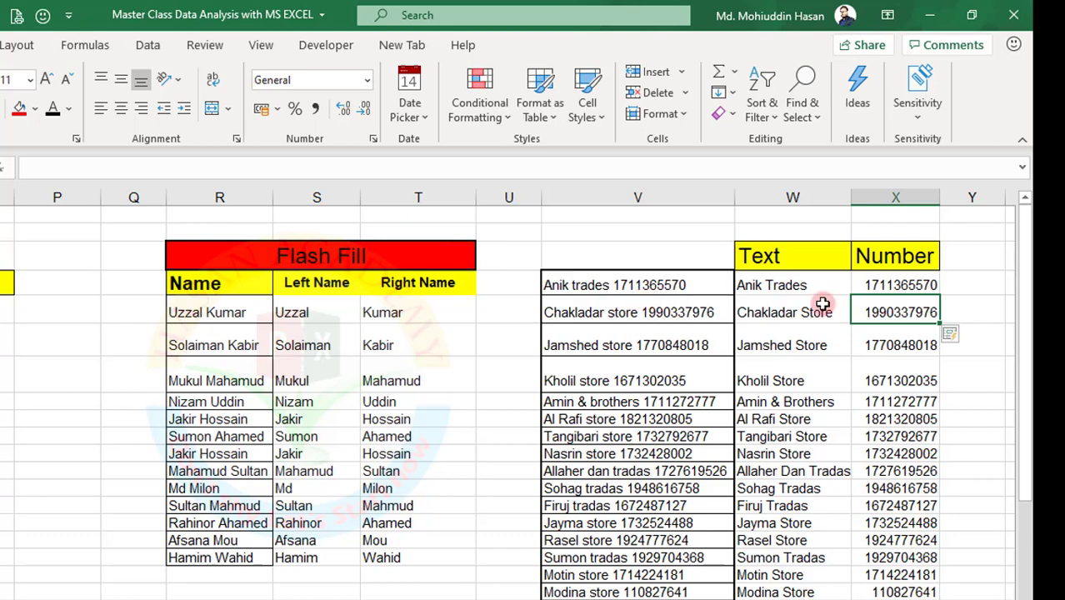
pyautogui.scroll(-5, 870, 401)
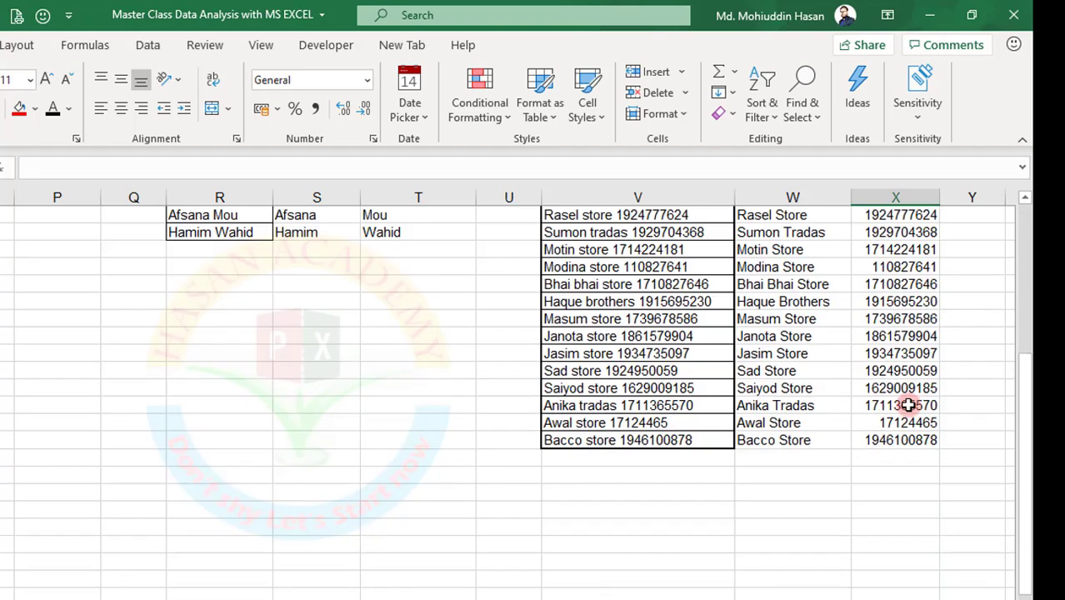
pyautogui.scroll(5, 872, 401)
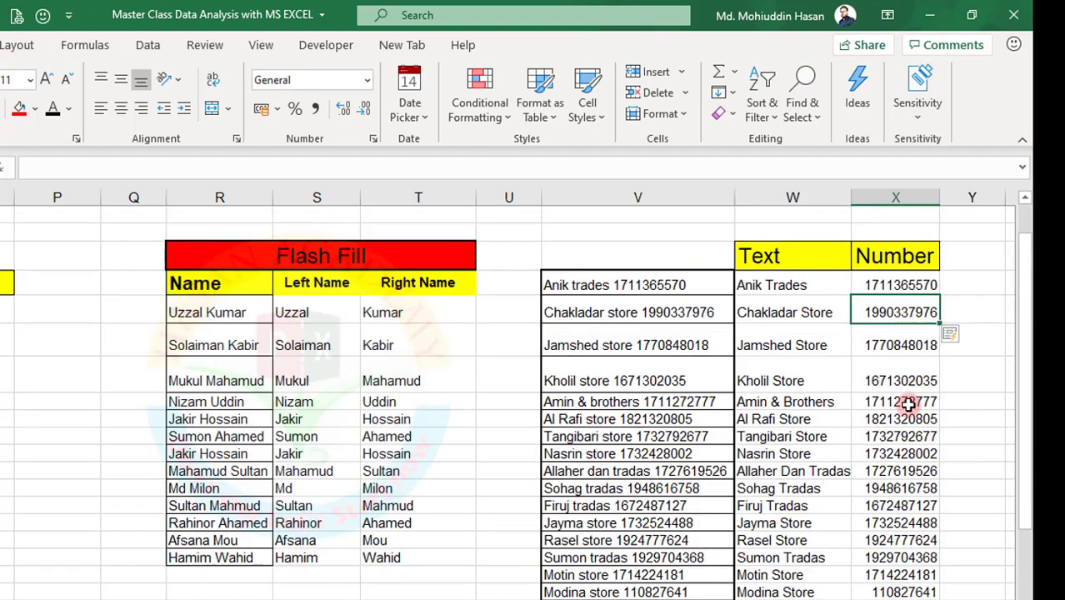
pyautogui.click(768, 285)
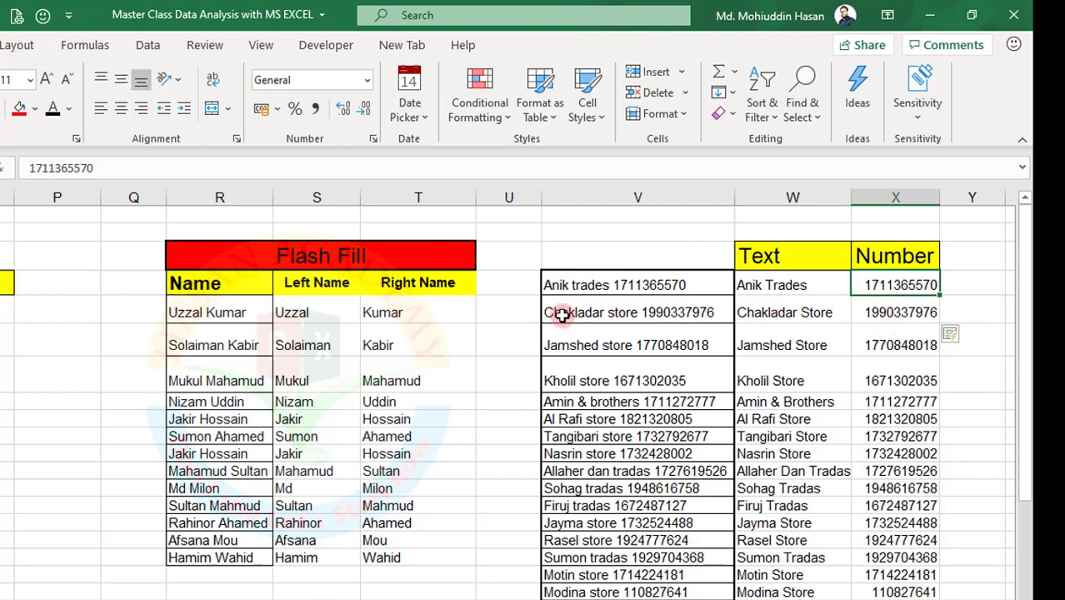
pyautogui.click(907, 310)
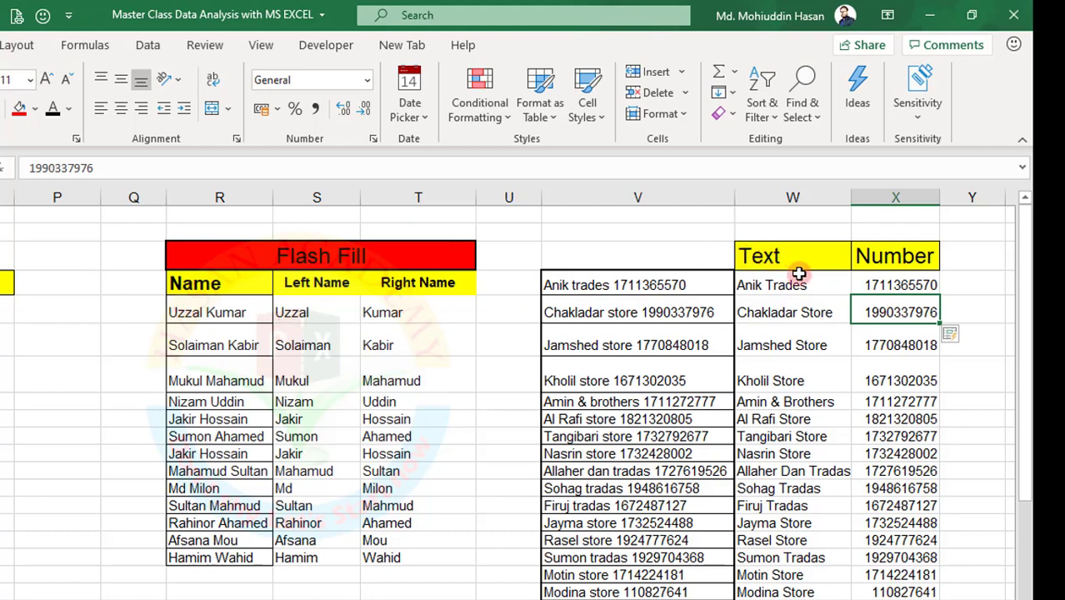
pyautogui.click(207, 312)
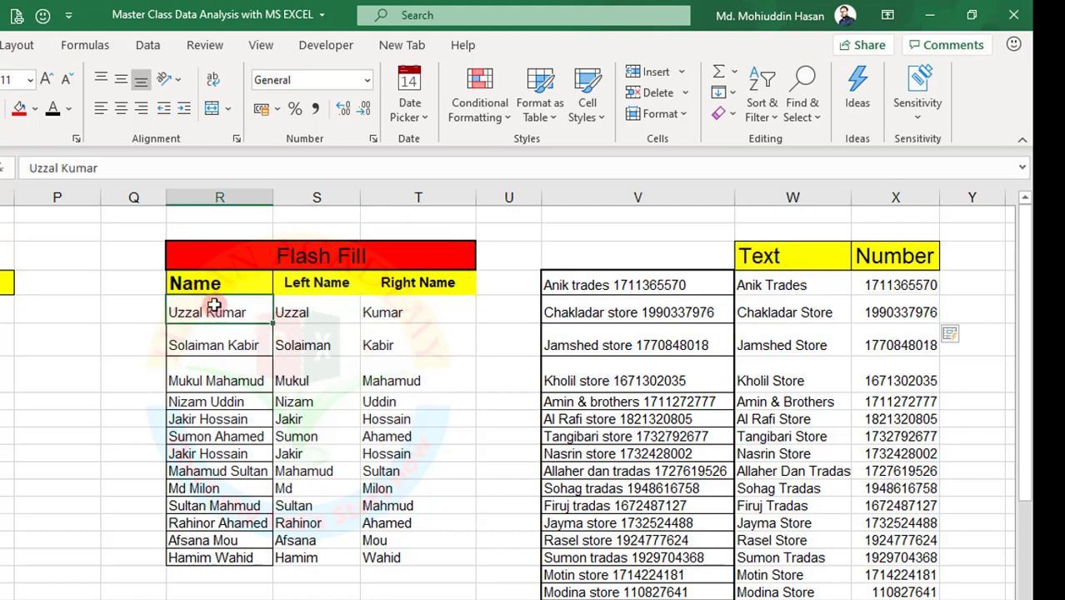